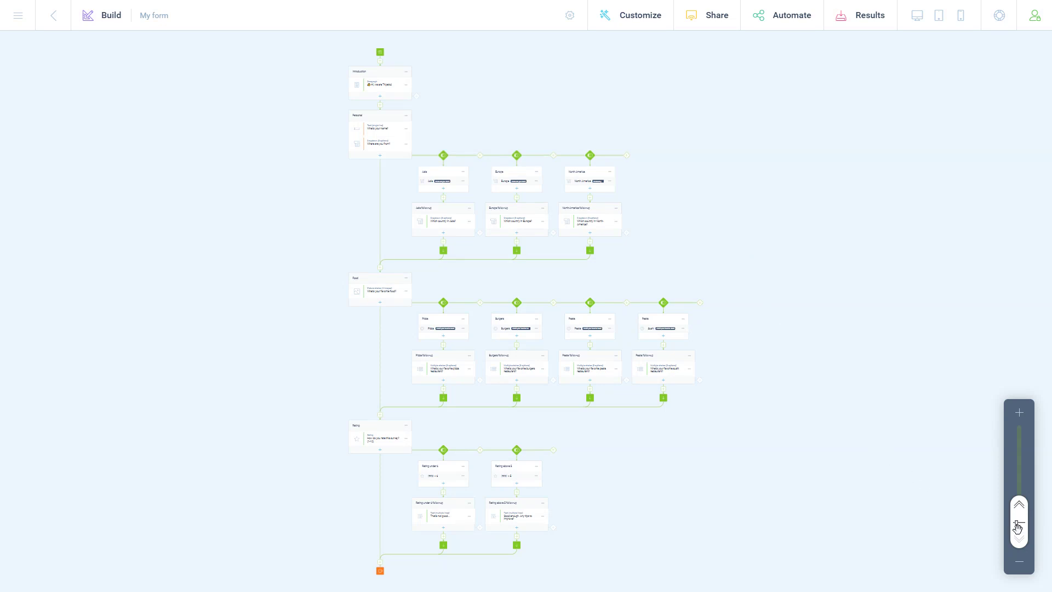
Zoom in on the storyboard until the region and food follow-up questions are legible.
{"action": "mouse_move", "coordinate": [1019, 527]}
{"action": "left_mouse_down"}
{"action": "mouse_move", "coordinate": [1009, 413]}
{"action": "mouse_move", "coordinate": [1019, 538]}
{"action": "left_mouse_up"}
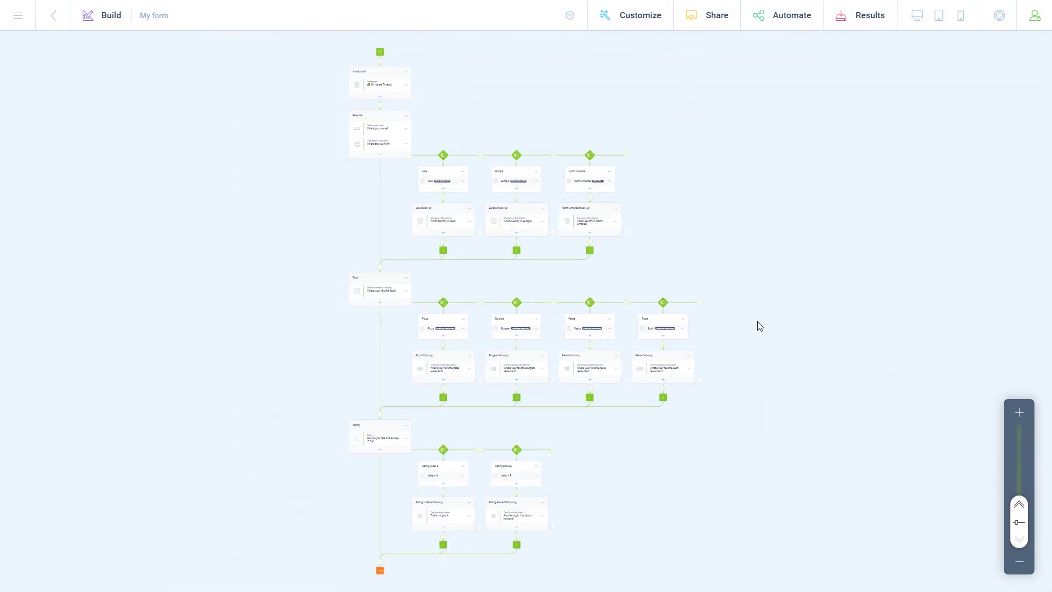
{"action": "scroll", "coordinate": [390, 187], "scroll_direction": "up", "scroll_amount": 5}
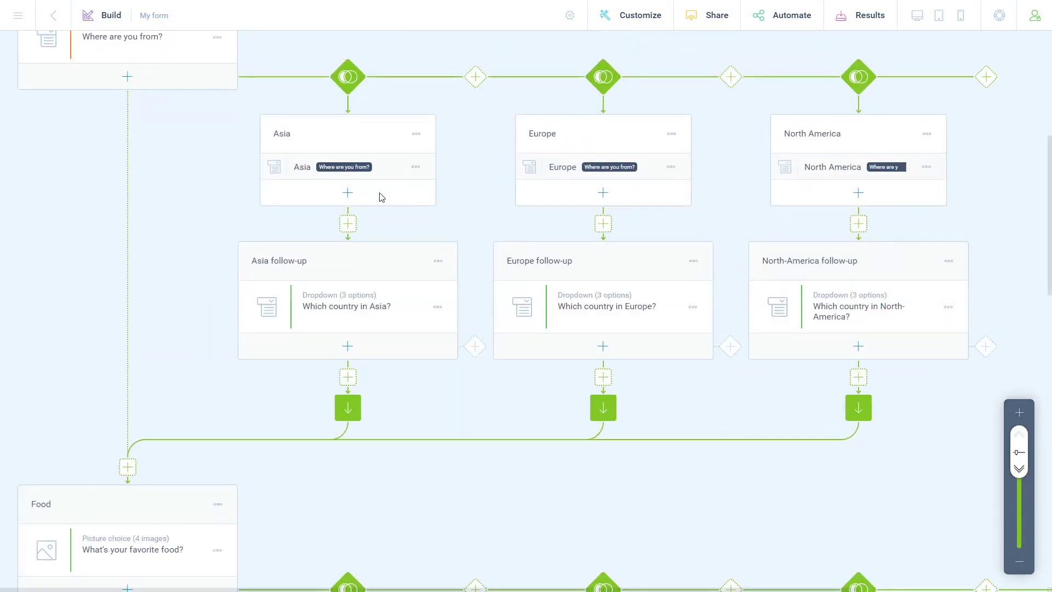
{"action": "scroll", "coordinate": [188, 170], "scroll_direction": "down", "scroll_amount": 5}
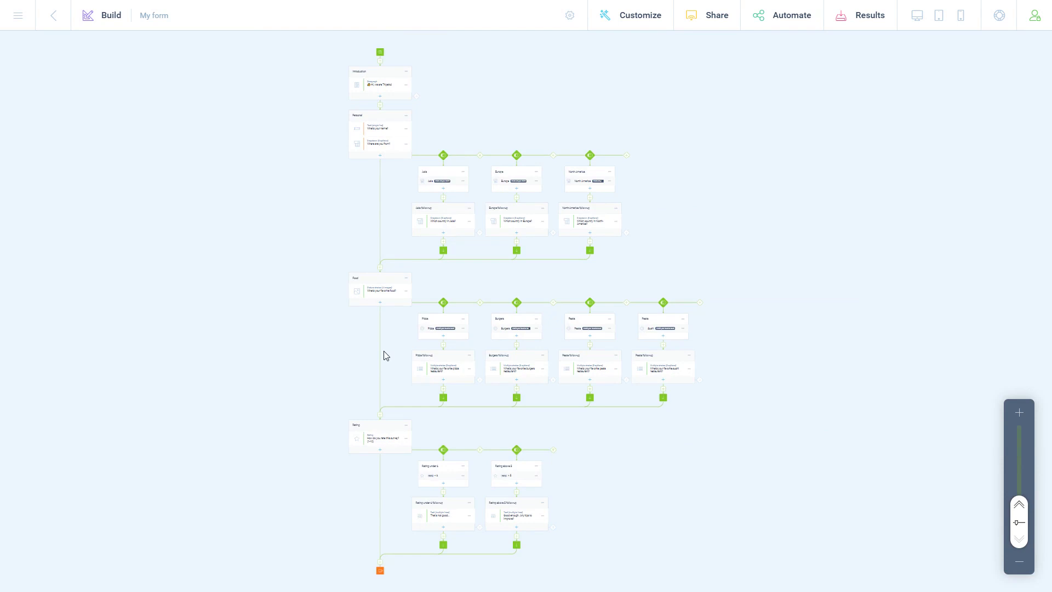
{"action": "scroll", "coordinate": [392, 356], "scroll_direction": "up", "scroll_amount": 5}
Pan the storyboard to reveal the Sushi branch and the Introduction and Personal blocks.
{"action": "left_click_drag", "start_coordinate": [540, 334], "coordinate": [287, 315]}
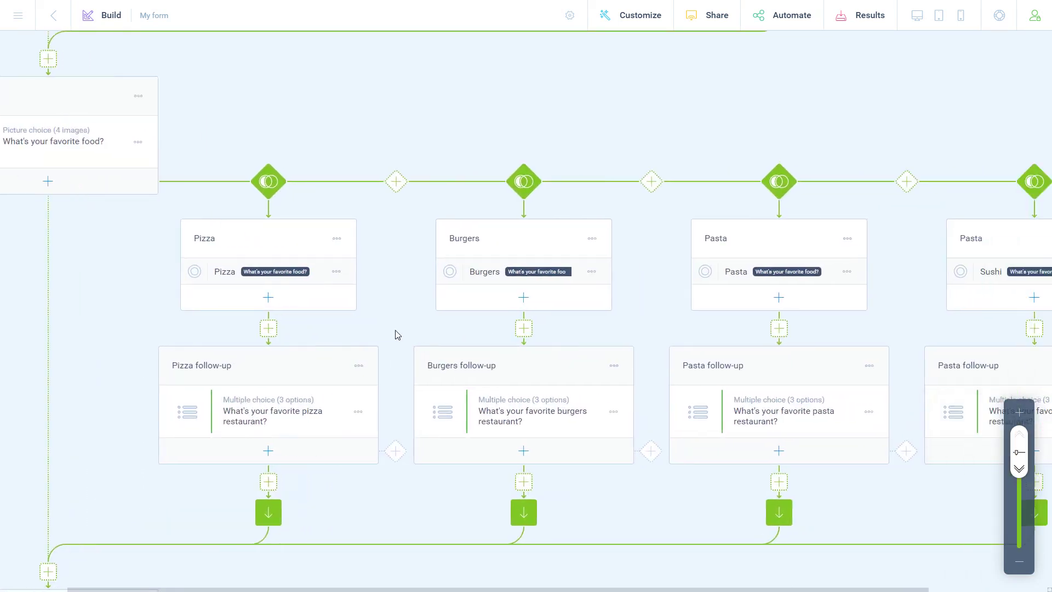
{"action": "mouse_move", "coordinate": [452, 170]}
{"action": "left_mouse_down"}
{"action": "mouse_move", "coordinate": [253, 152]}
{"action": "mouse_move", "coordinate": [443, 230]}
{"action": "left_mouse_up"}
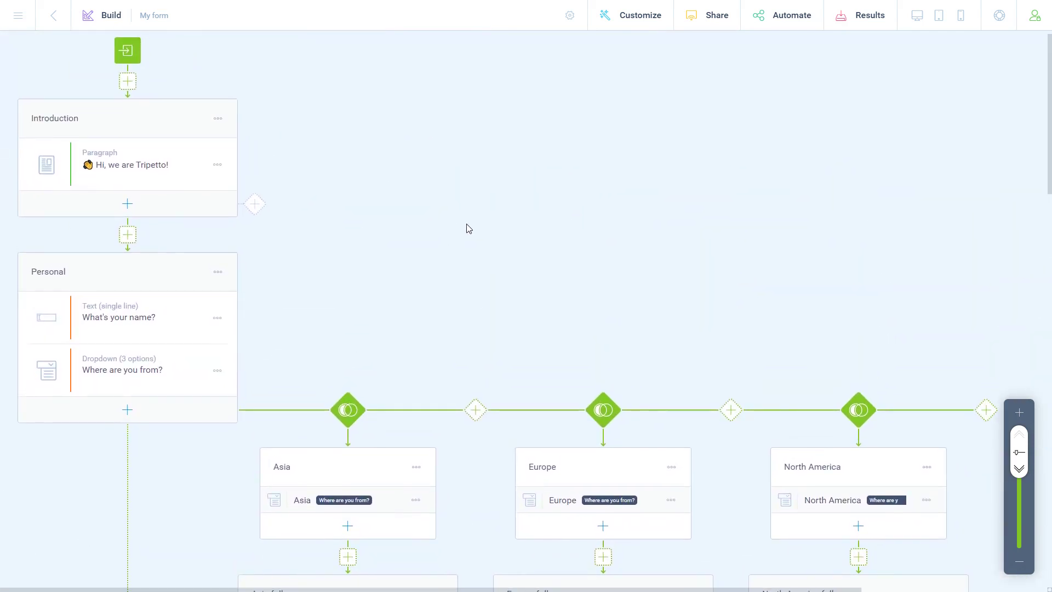
{"action": "scroll", "coordinate": [465, 229], "scroll_direction": "down", "scroll_amount": 3}
{"action": "scroll", "coordinate": [466, 228], "scroll_direction": "down", "scroll_amount": 3}
{"action": "scroll", "coordinate": [465, 228], "scroll_direction": "down", "scroll_amount": 3}
{"action": "scroll", "coordinate": [466, 229], "scroll_direction": "down", "scroll_amount": 3}
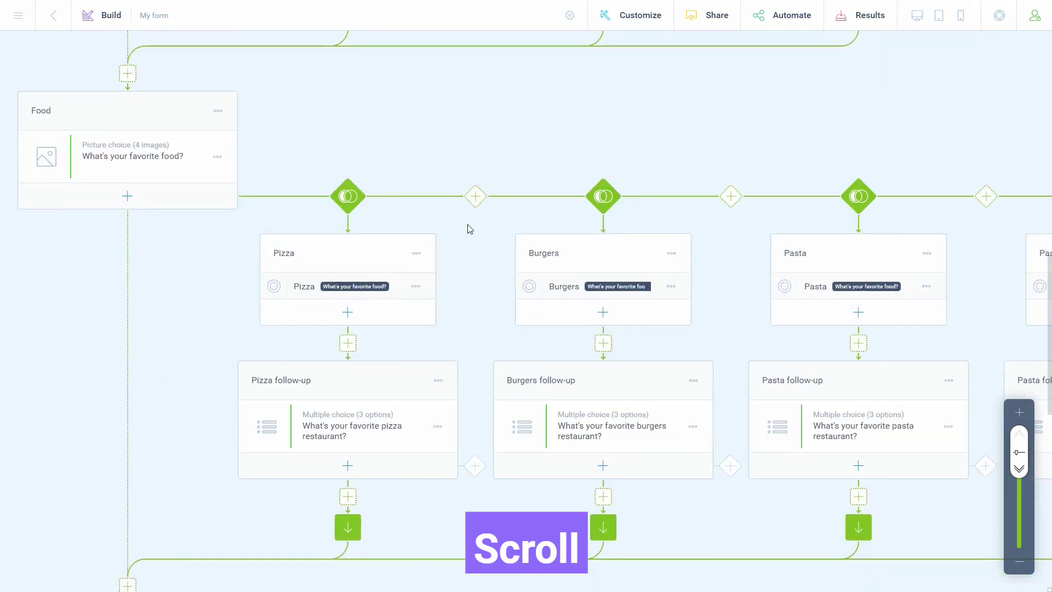
{"action": "scroll", "coordinate": [469, 228], "scroll_direction": "down", "scroll_amount": 3}
{"action": "scroll", "coordinate": [477, 232], "scroll_direction": "down", "scroll_amount": 1}
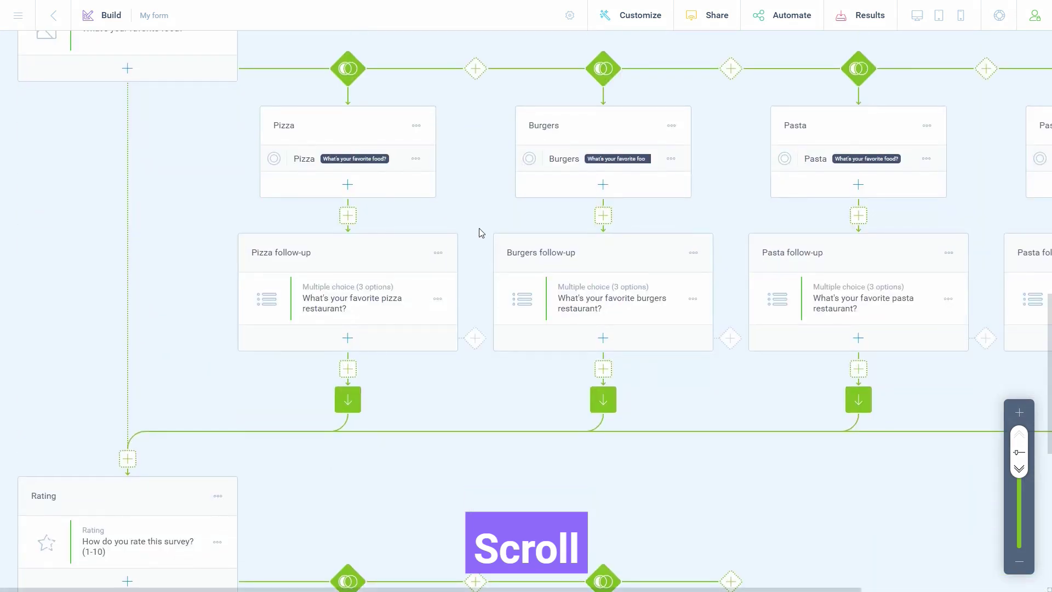
{"action": "scroll", "coordinate": [480, 232], "scroll_direction": "up", "scroll_amount": 3}
{"action": "scroll", "coordinate": [480, 233], "scroll_direction": "up", "scroll_amount": 3}
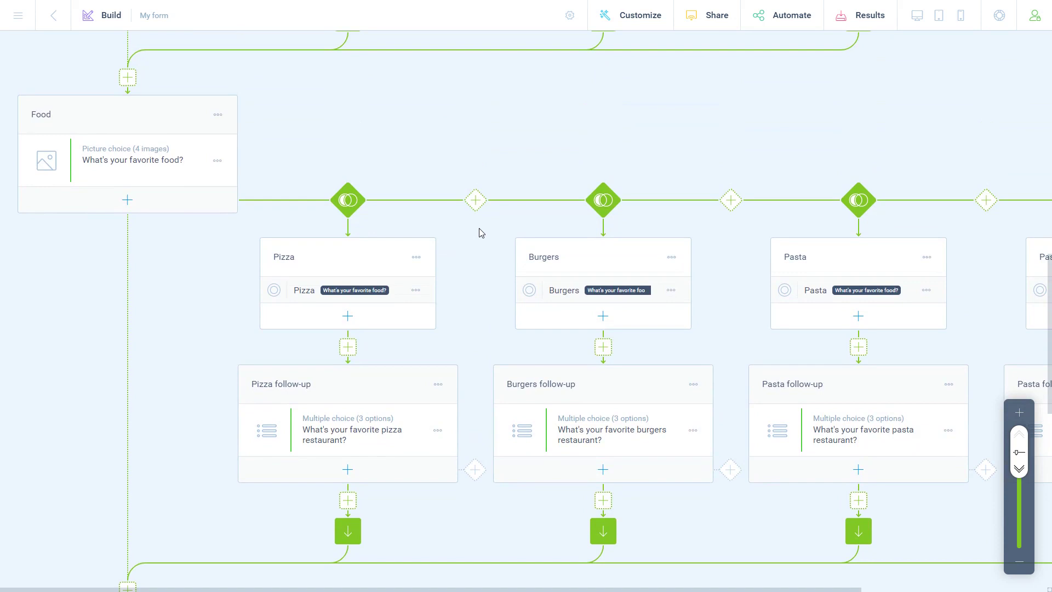
{"action": "scroll", "coordinate": [480, 233], "scroll_direction": "down", "scroll_amount": 3}
{"action": "scroll", "coordinate": [480, 232], "scroll_direction": "down", "scroll_amount": 3}
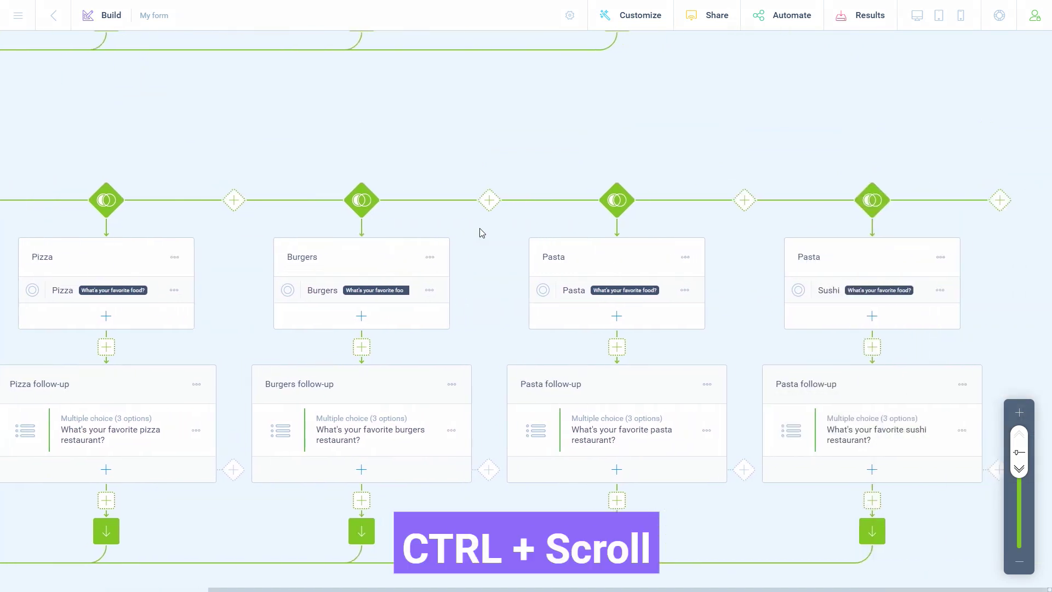
{"action": "scroll", "coordinate": [481, 233], "scroll_direction": "up", "scroll_amount": 1}
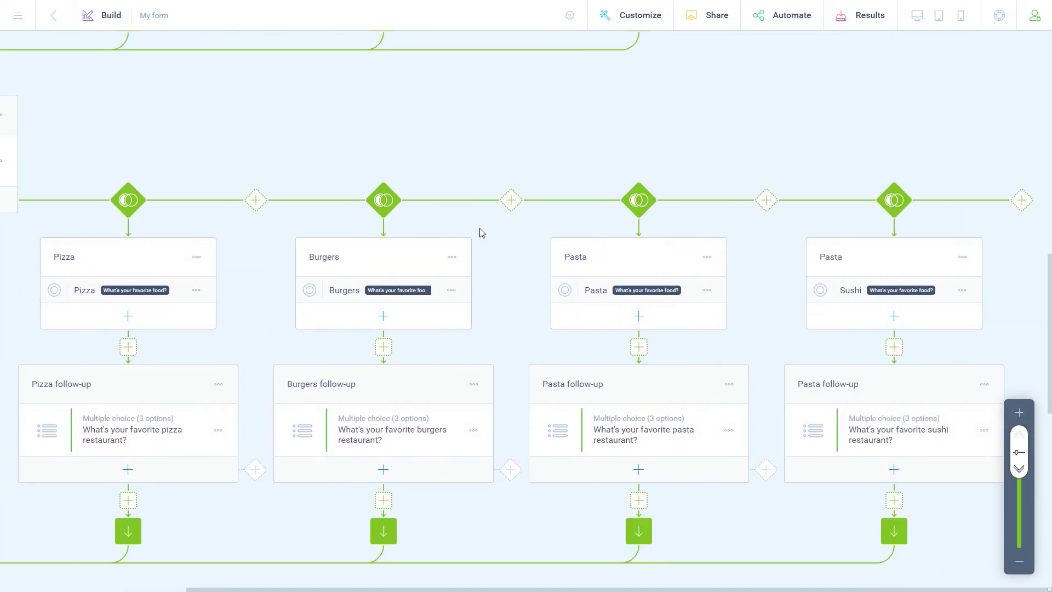
{"action": "scroll", "coordinate": [480, 233], "scroll_direction": "down", "scroll_amount": 3}
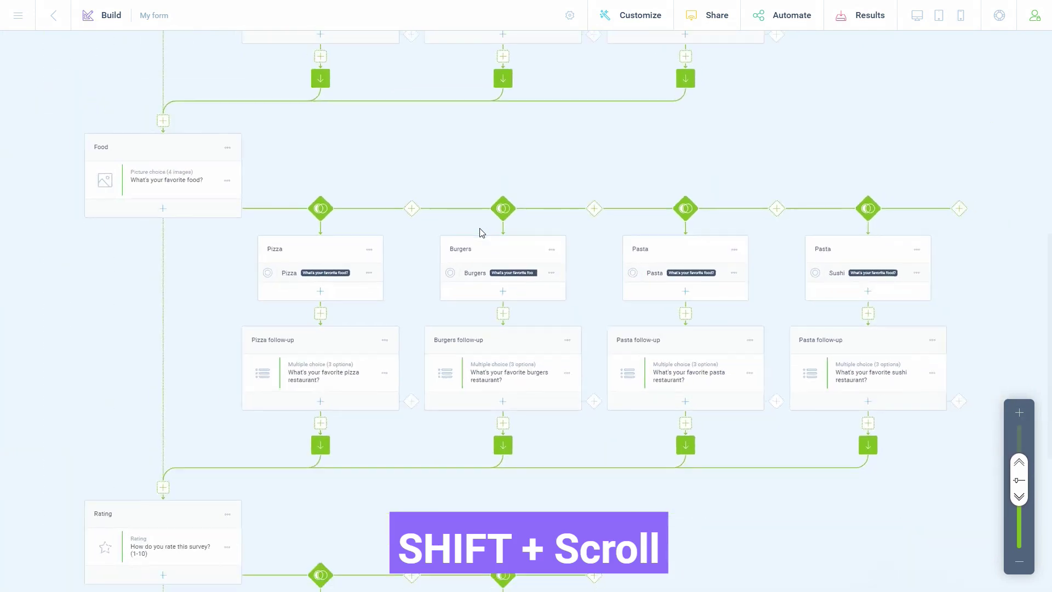
{"action": "scroll", "coordinate": [481, 233], "scroll_direction": "down", "scroll_amount": 3}
{"action": "scroll", "coordinate": [481, 233], "scroll_direction": "down", "scroll_amount": 3}
{"action": "scroll", "coordinate": [481, 233], "scroll_direction": "up", "scroll_amount": 3}
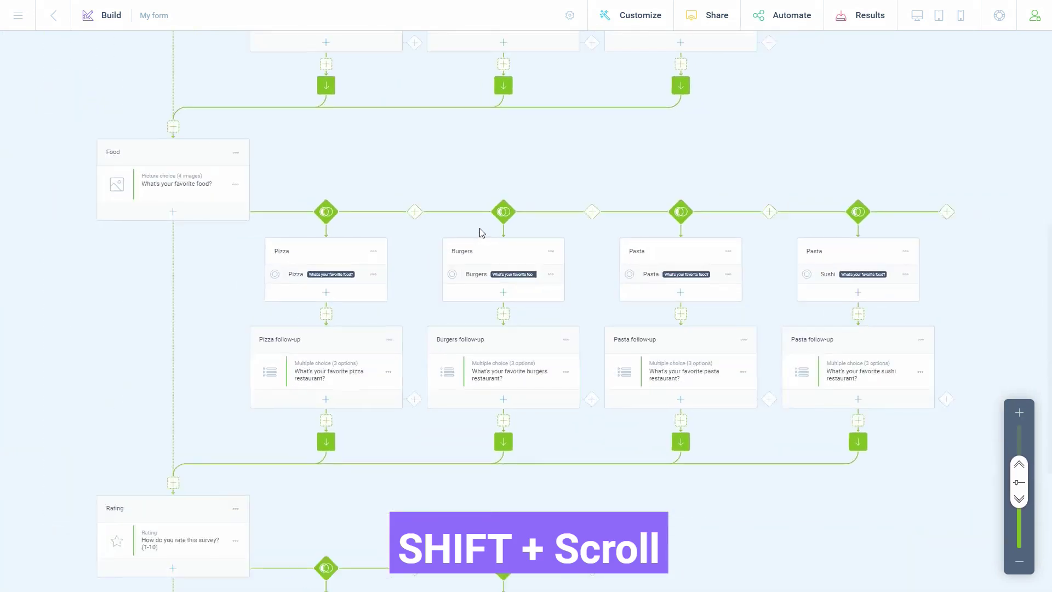